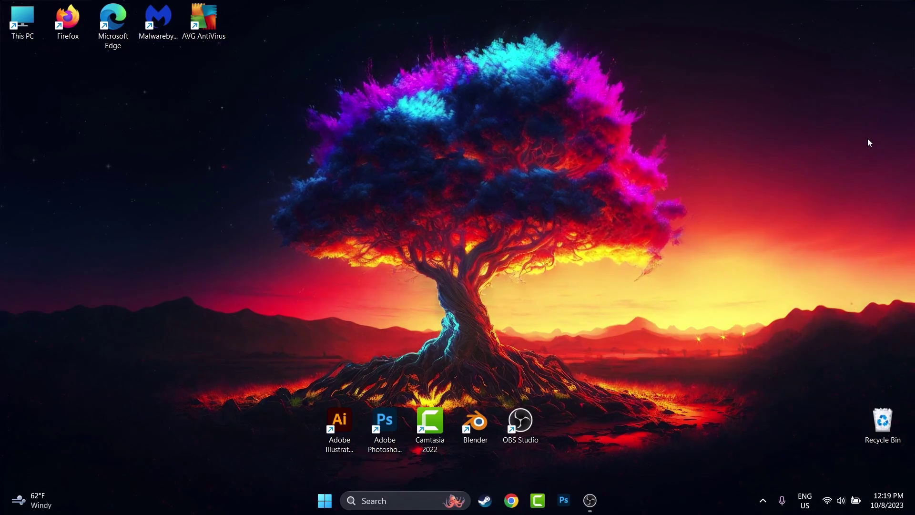
Step: Refresh the Windows desktop and launch Google Chrome on a new tab
{"action": "right_click", "coordinate": [272, 225]}
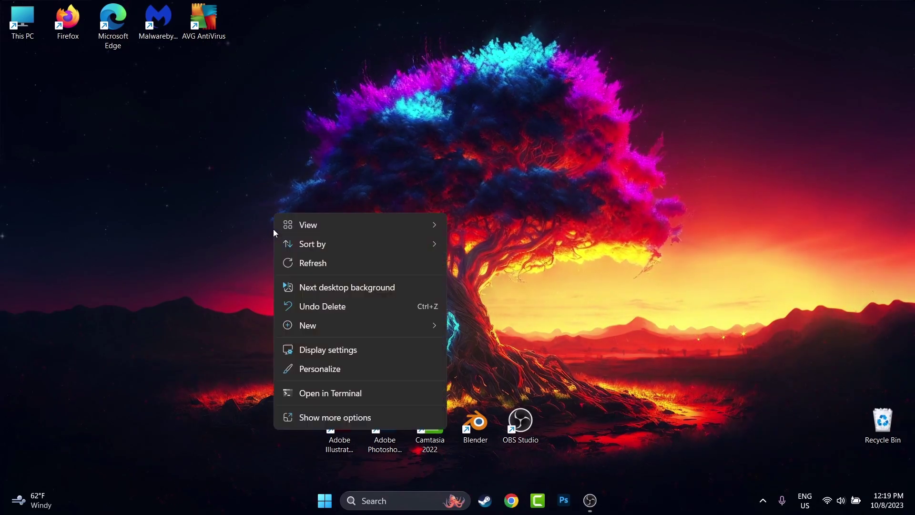
{"action": "left_click", "coordinate": [293, 263]}
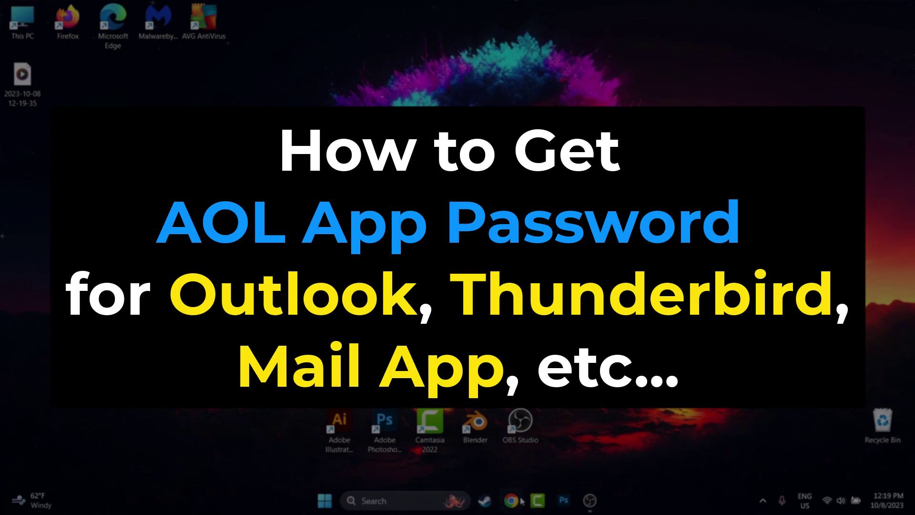
{"action": "left_click", "coordinate": [519, 501]}
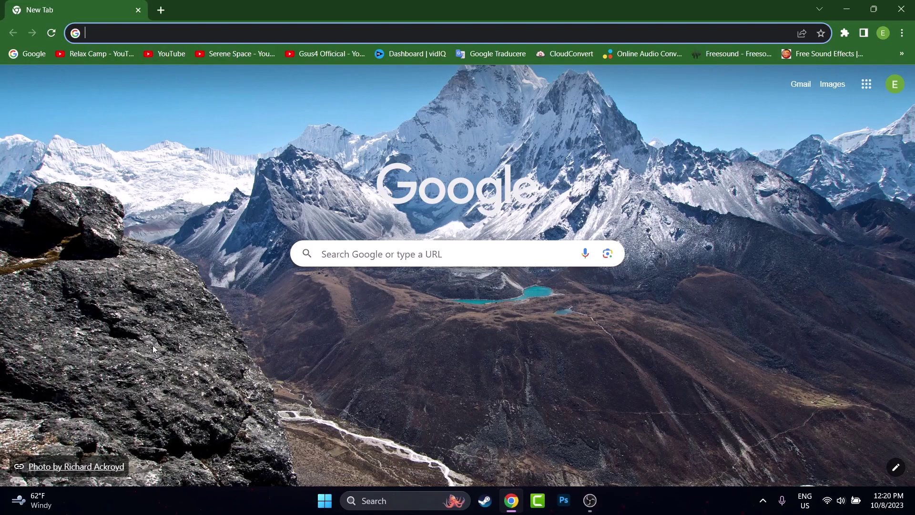
Step: Load mail.aol.com and continue sign-in with the autofilled username
{"action": "type", "text": "mail.aol.com"}
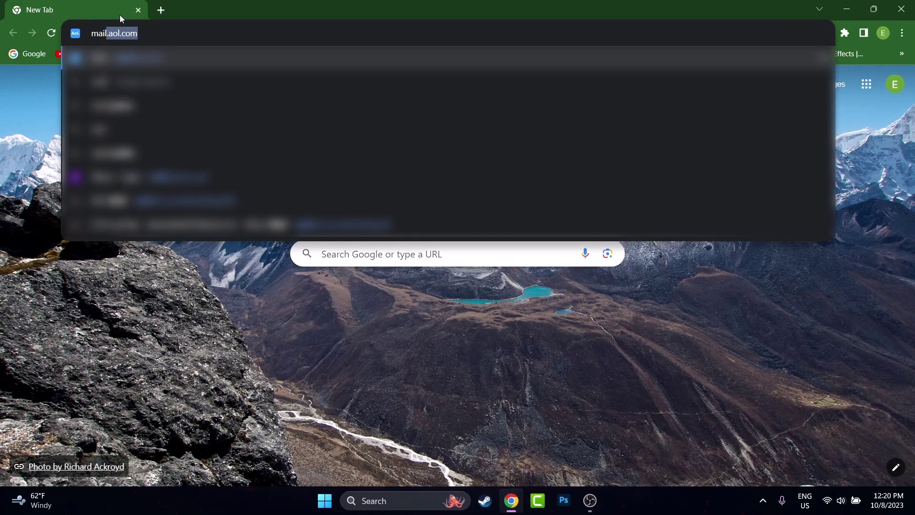
{"action": "key", "text": "Return"}
{"action": "left_click", "coordinate": [623, 314]}
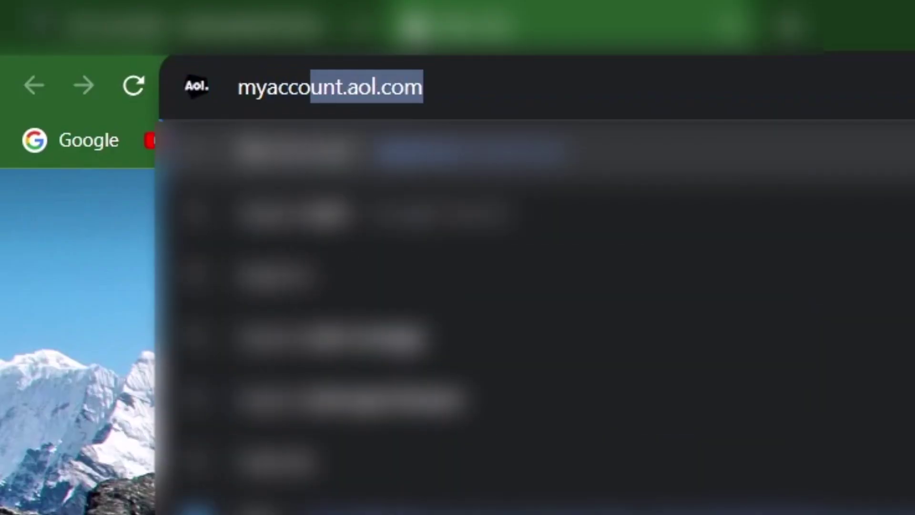
Step: Navigate to myaccount.aol.com to reach the AOL My Profile page
{"action": "type", "text": "ol.com"}
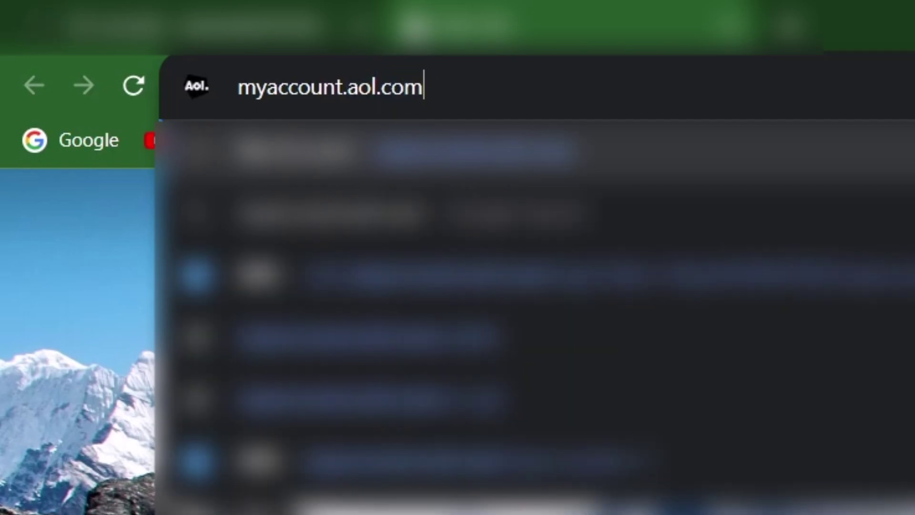
{"action": "triple_click", "coordinate": [475, 92]}
{"action": "left_click", "coordinate": [486, 92]}
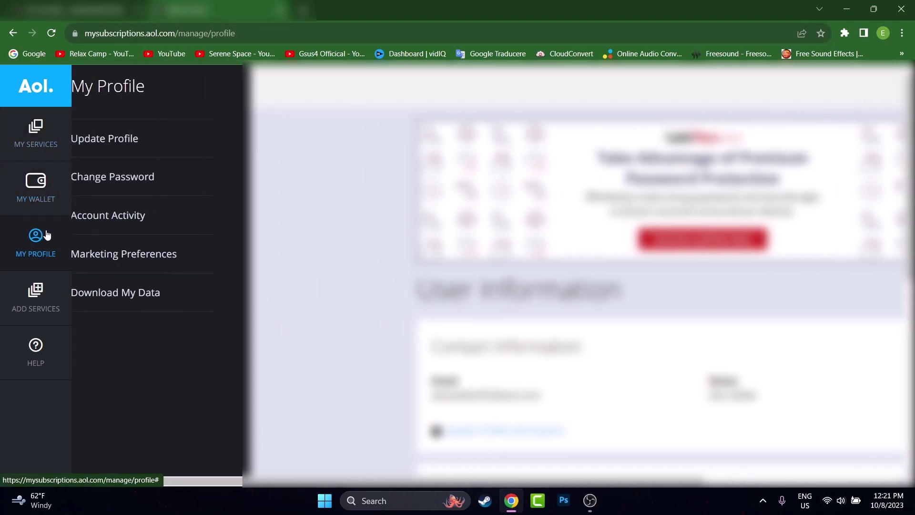
Step: Open the account Security page through My Profile's Change Password link
{"action": "mouse_move", "coordinate": [37, 128]}
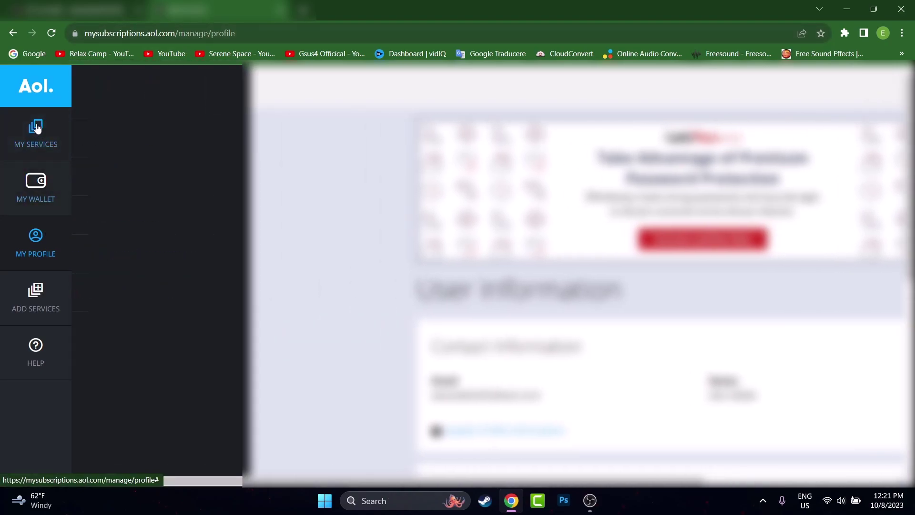
{"action": "mouse_move", "coordinate": [42, 252]}
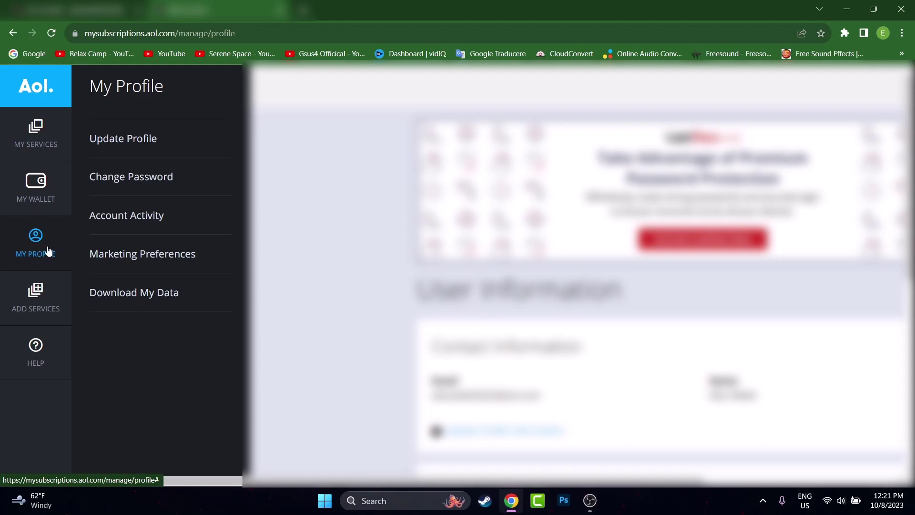
{"action": "left_click", "coordinate": [146, 184]}
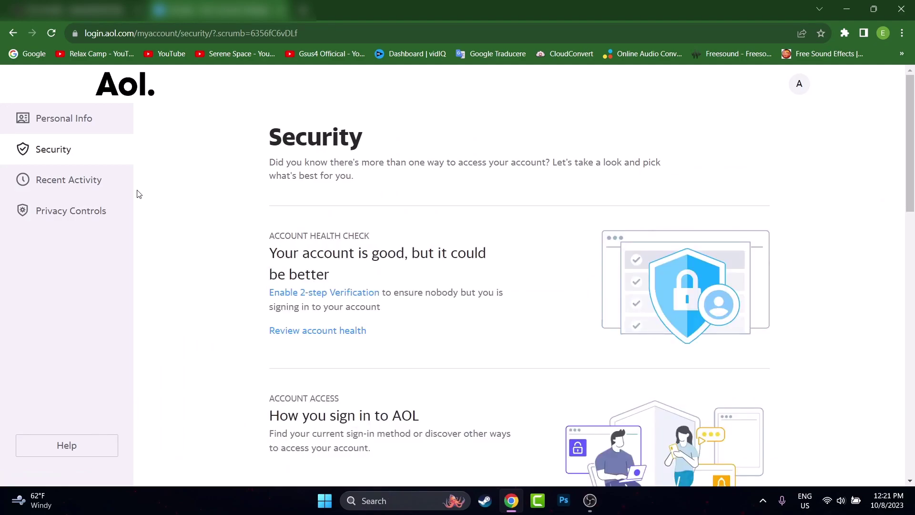
Step: Scroll down to the App Password section showing 1 password for OutLook
{"action": "scroll", "coordinate": [138, 193], "scroll_direction": "down", "scroll_amount": 7}
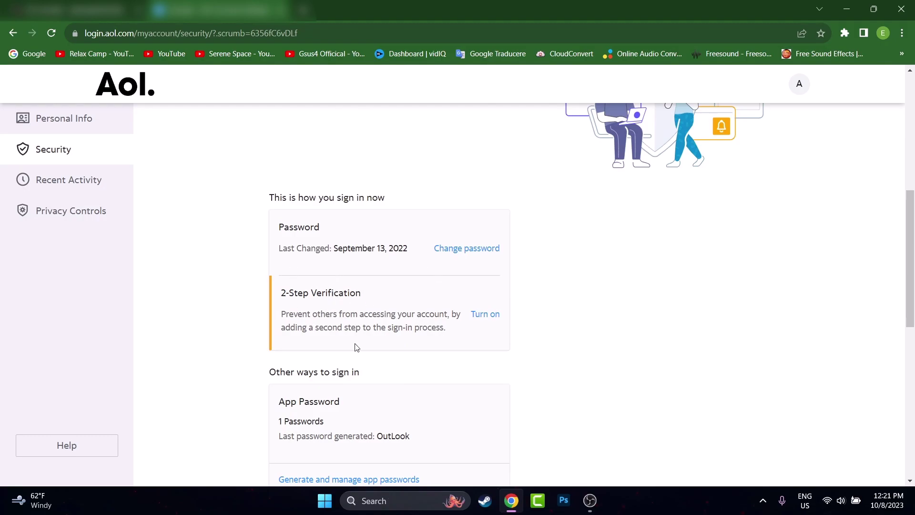
{"action": "scroll", "coordinate": [353, 292], "scroll_direction": "down", "scroll_amount": 1}
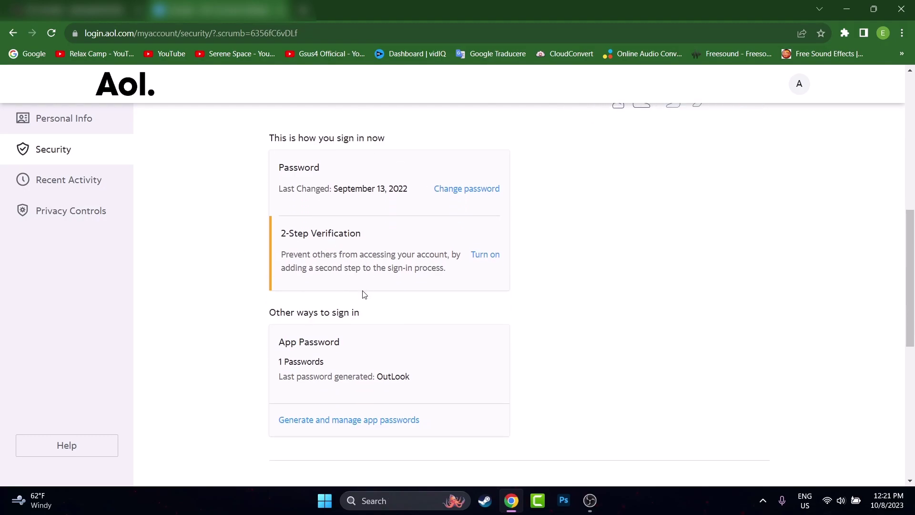
{"action": "scroll", "coordinate": [362, 294], "scroll_direction": "down", "scroll_amount": 1}
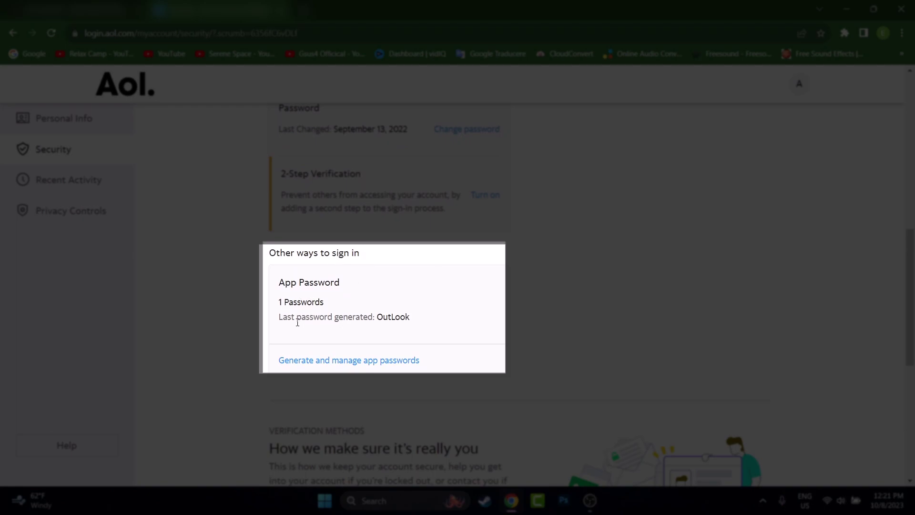
{"action": "left_click_drag", "start_coordinate": [408, 317], "coordinate": [388, 368]}
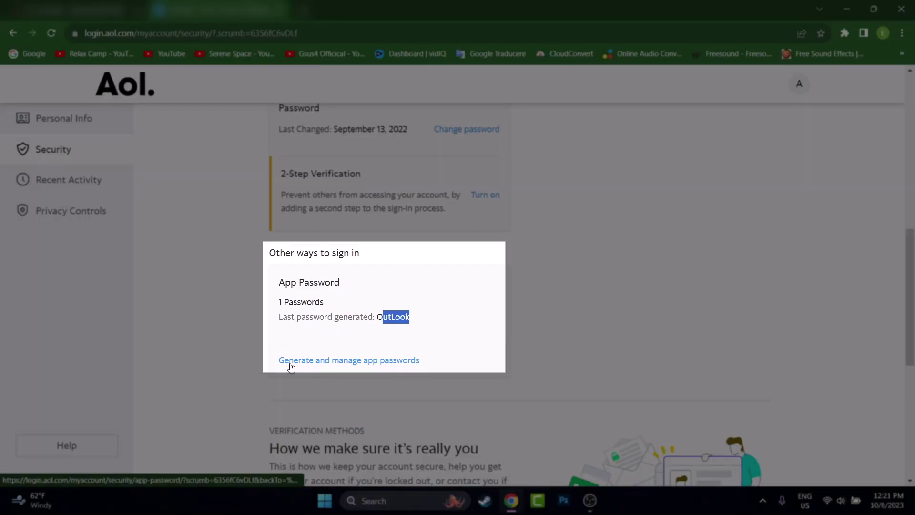
Step: Delete the existing OutLook app password in the app password manager
{"action": "left_click", "coordinate": [374, 361]}
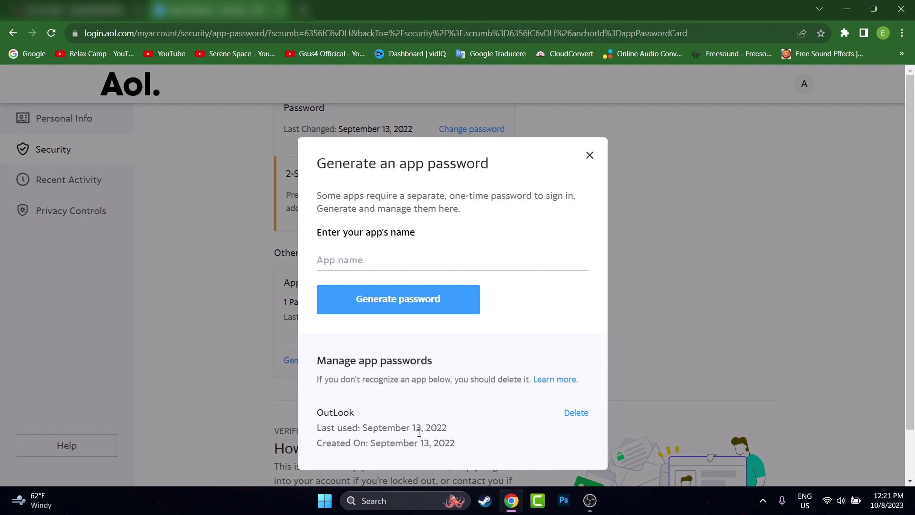
{"action": "left_click", "coordinate": [578, 413]}
{"action": "left_click", "coordinate": [374, 434]}
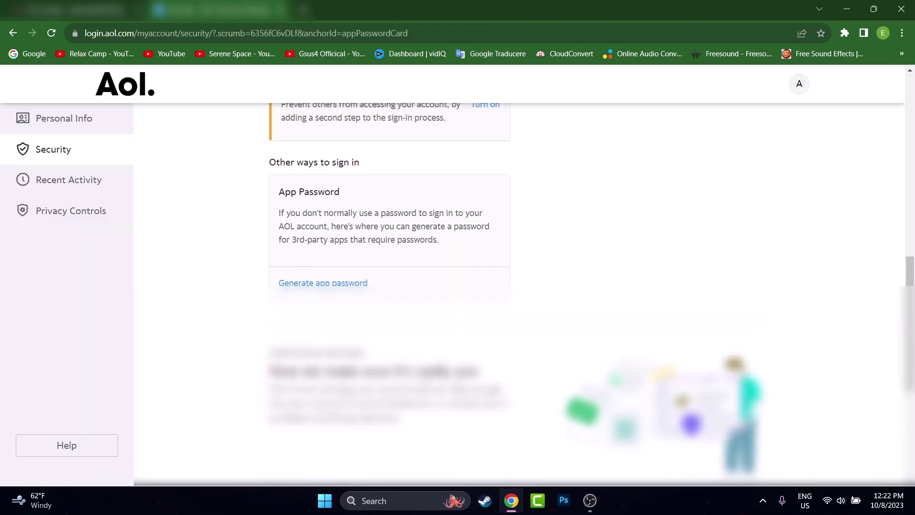
Step: Start generating a new app password to show the introduction dialog
{"action": "left_click_drag", "start_coordinate": [292, 258], "coordinate": [335, 261]}
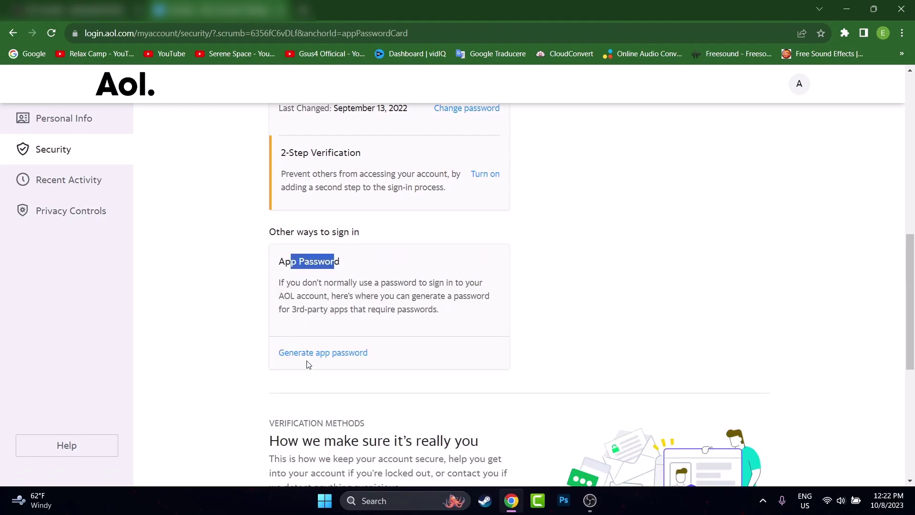
{"action": "left_click", "coordinate": [307, 353]}
{"action": "scroll", "coordinate": [337, 362], "scroll_direction": "down", "scroll_amount": 1}
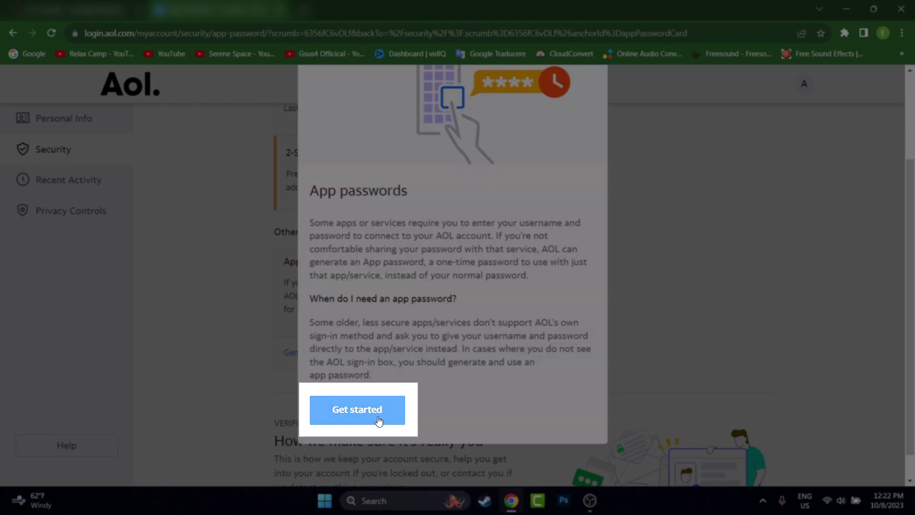
Step: Generate an app password named 'Outlook', select the password, and finish with Done
{"action": "left_click", "coordinate": [379, 420]}
{"action": "left_click", "coordinate": [377, 353]}
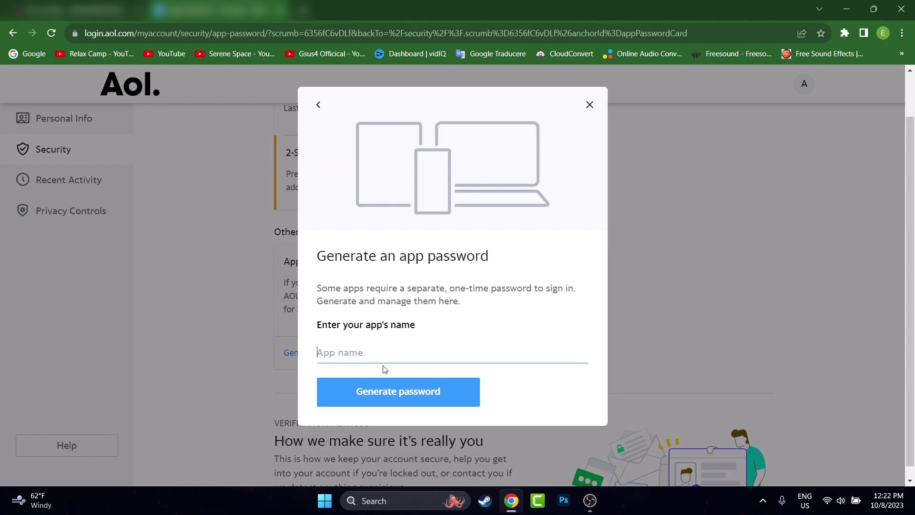
{"action": "type", "text": "Outlook"}
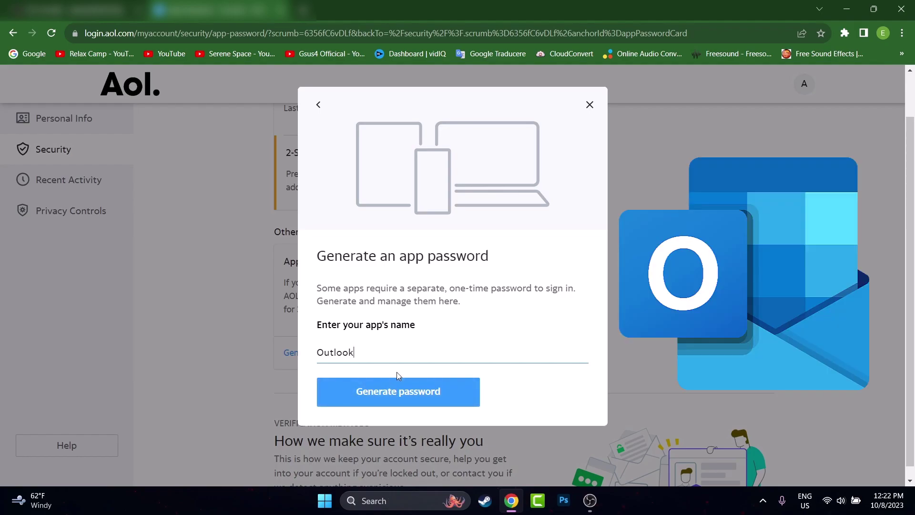
{"action": "left_click", "coordinate": [360, 387]}
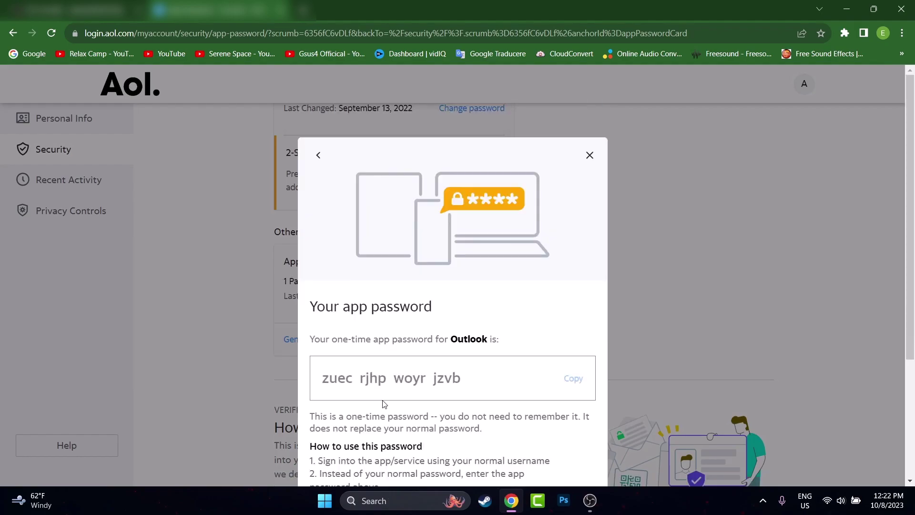
{"action": "scroll", "coordinate": [380, 375], "scroll_direction": "down", "scroll_amount": 3}
{"action": "triple_click", "coordinate": [469, 272]}
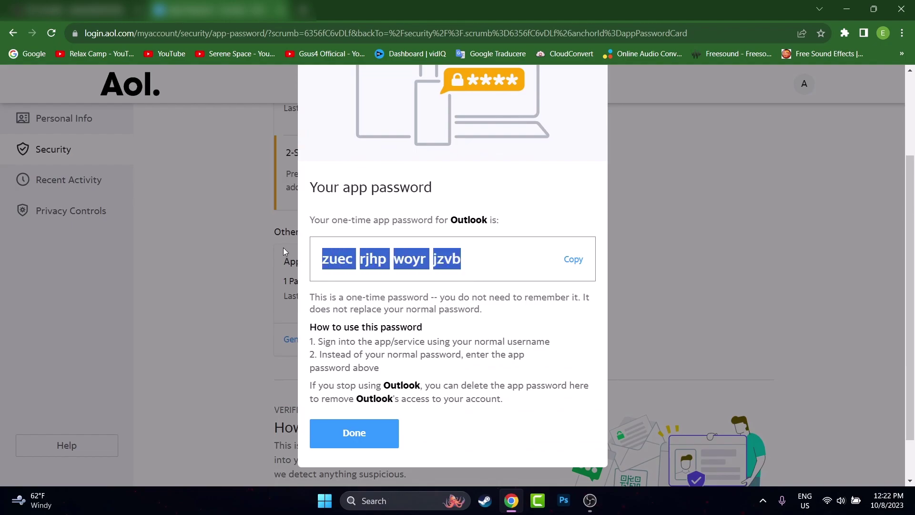
{"action": "left_click", "coordinate": [479, 272]}
{"action": "left_click_drag", "start_coordinate": [476, 269], "coordinate": [299, 266]}
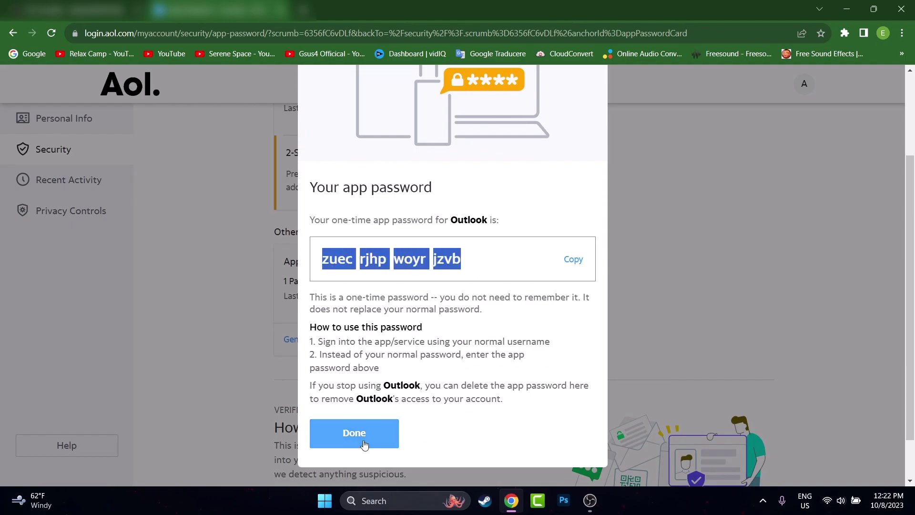
{"action": "left_click", "coordinate": [338, 436]}
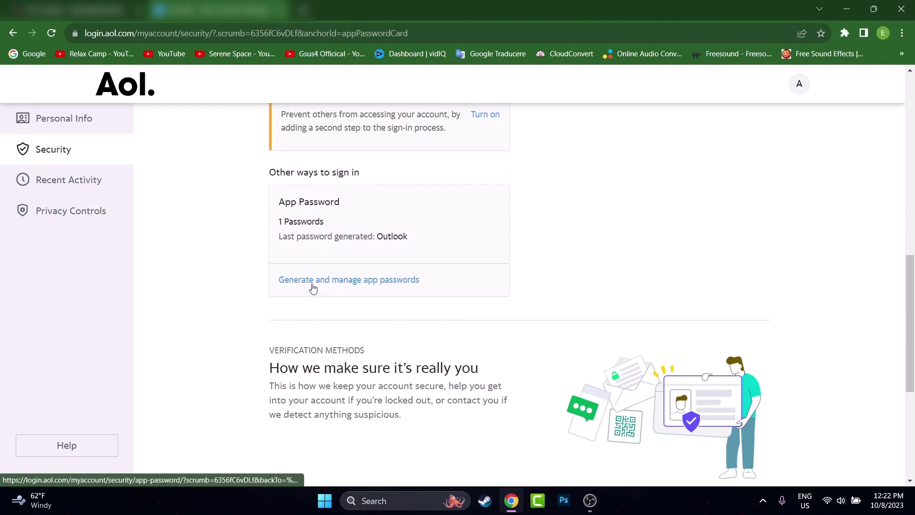
Step: Generate a second app password named 'Thunderbird' and close the dialog
{"action": "left_click", "coordinate": [312, 286]}
{"action": "double_click", "coordinate": [352, 414]}
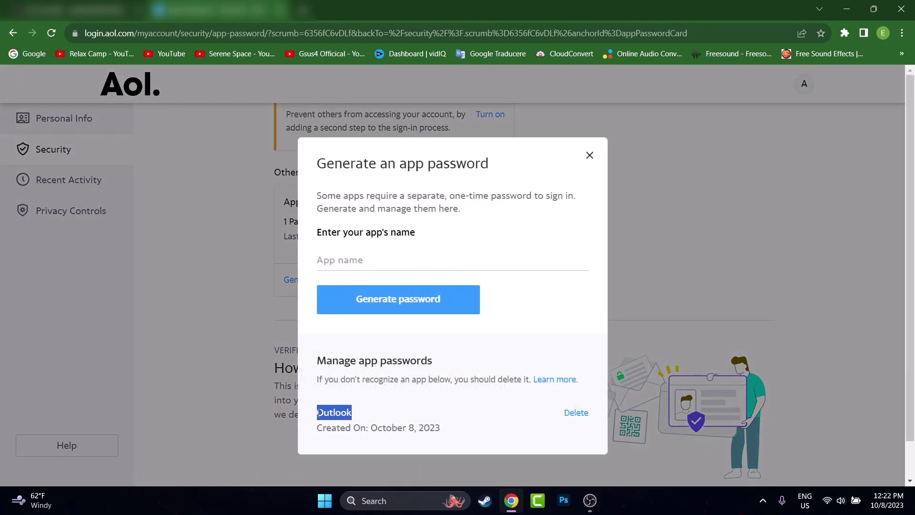
{"action": "left_click", "coordinate": [445, 428]}
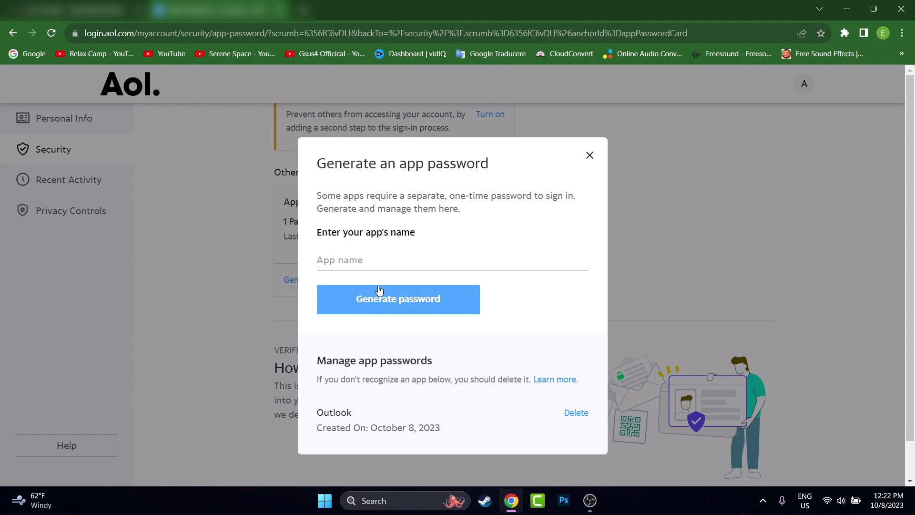
{"action": "left_click", "coordinate": [364, 262]}
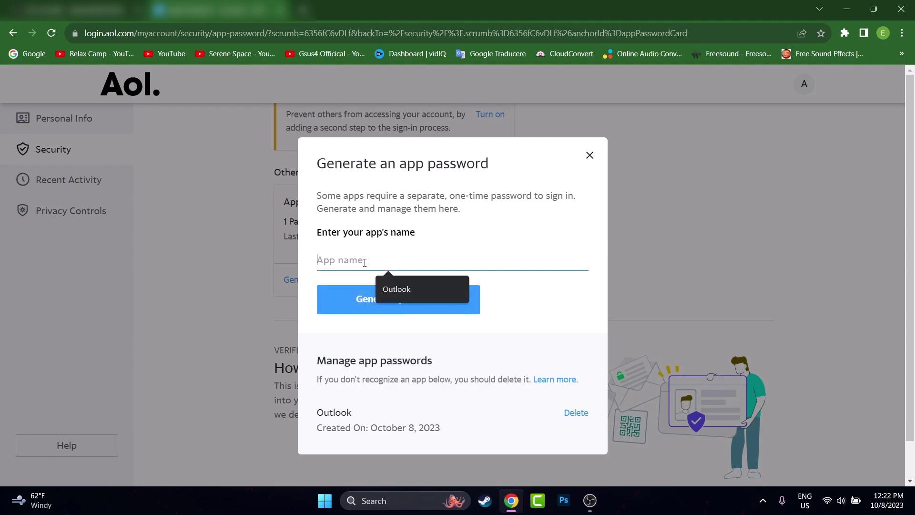
{"action": "type", "text": "Thunderbird"}
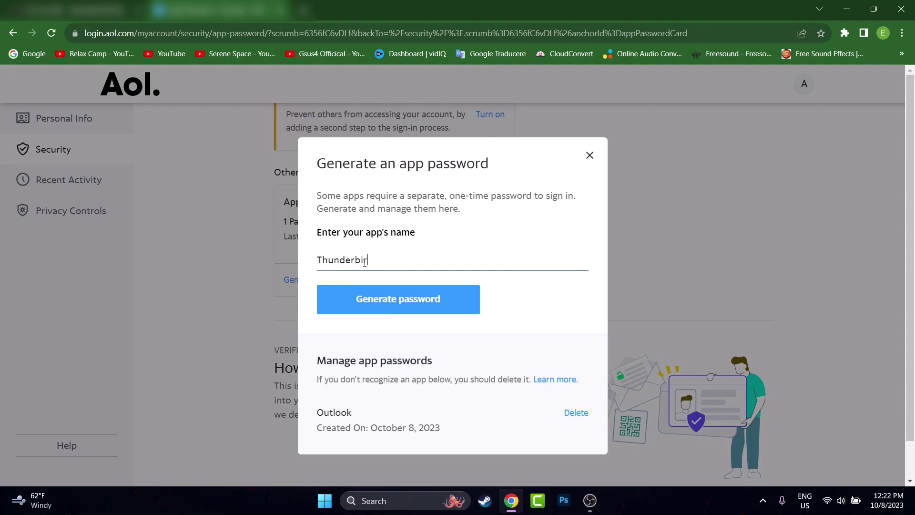
{"action": "left_click", "coordinate": [374, 307]}
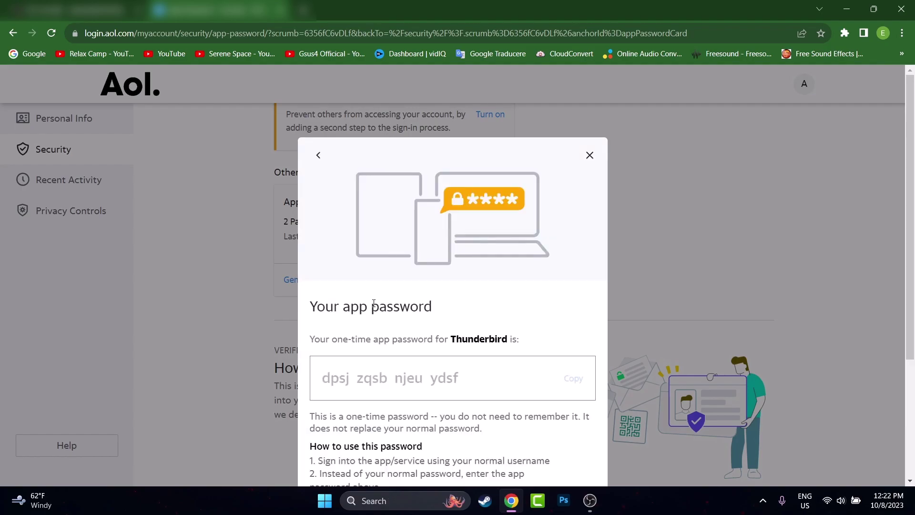
{"action": "left_click", "coordinate": [335, 400]}
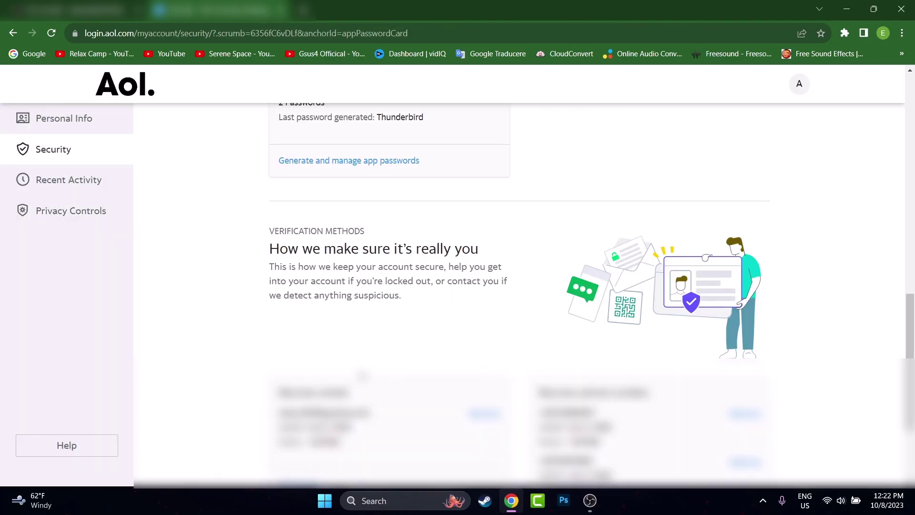
Step: Delete the Outlook app password and confirm, keeping only Thunderbird
{"action": "scroll", "coordinate": [317, 231], "scroll_direction": "up", "scroll_amount": 2}
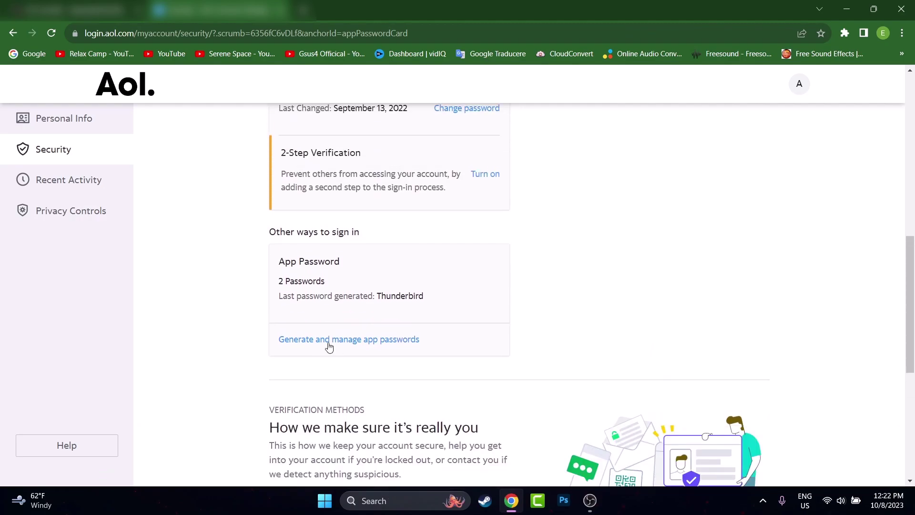
{"action": "scroll", "coordinate": [327, 345], "scroll_direction": "down", "scroll_amount": 1}
{"action": "left_click_drag", "start_coordinate": [324, 221], "coordinate": [263, 236]}
{"action": "left_click", "coordinate": [303, 279]}
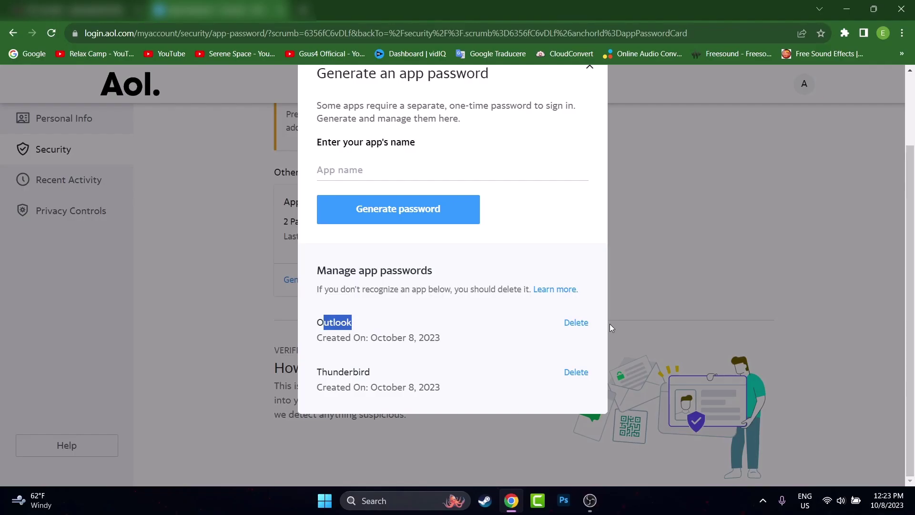
{"action": "left_click", "coordinate": [572, 321]}
{"action": "left_click", "coordinate": [339, 398]}
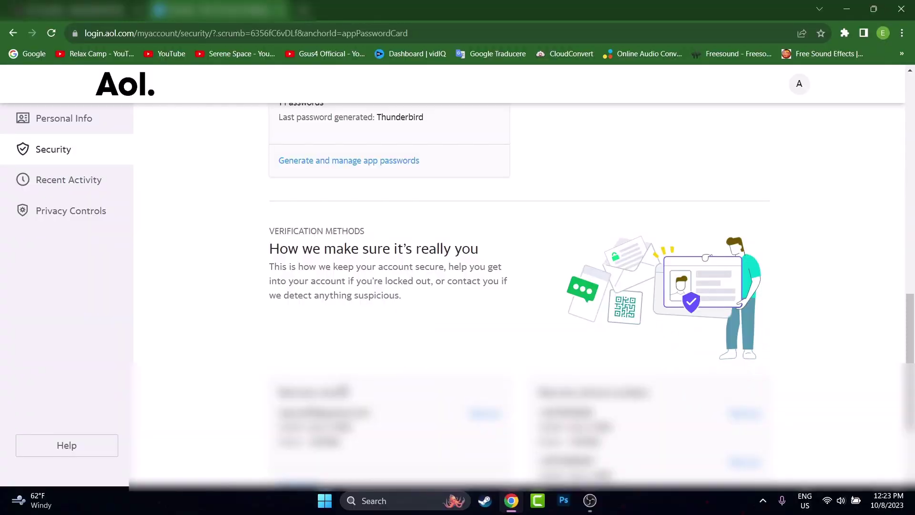
{"action": "scroll", "coordinate": [269, 340], "scroll_direction": "up", "scroll_amount": 10}
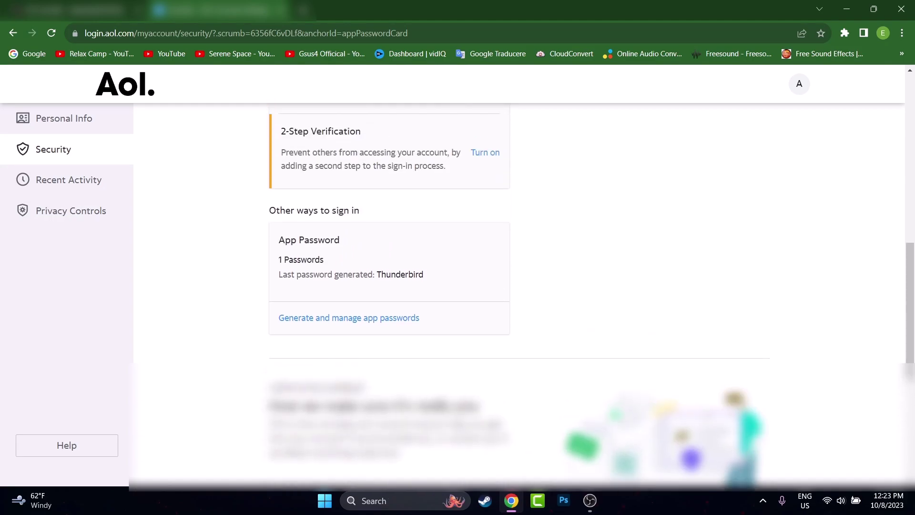
{"action": "scroll", "coordinate": [269, 341], "scroll_direction": "up", "scroll_amount": 3}
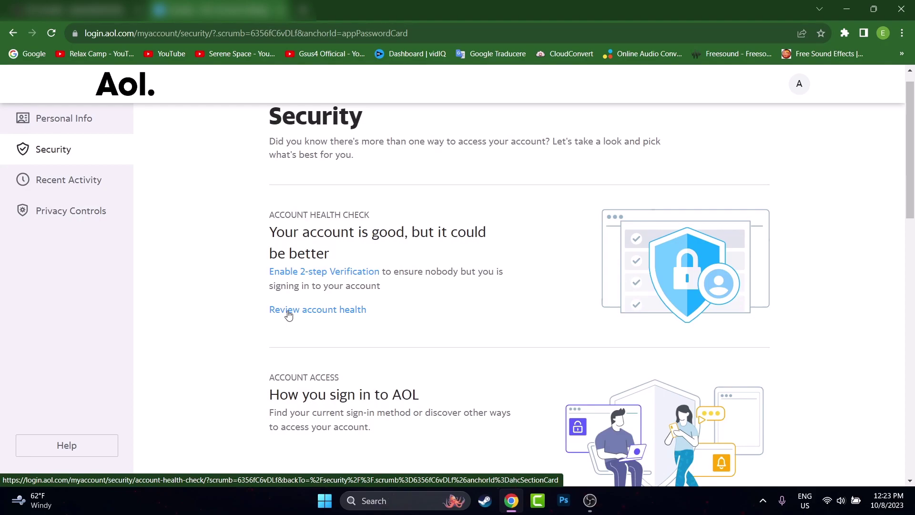
{"action": "scroll", "coordinate": [288, 315], "scroll_direction": "up", "scroll_amount": 1}
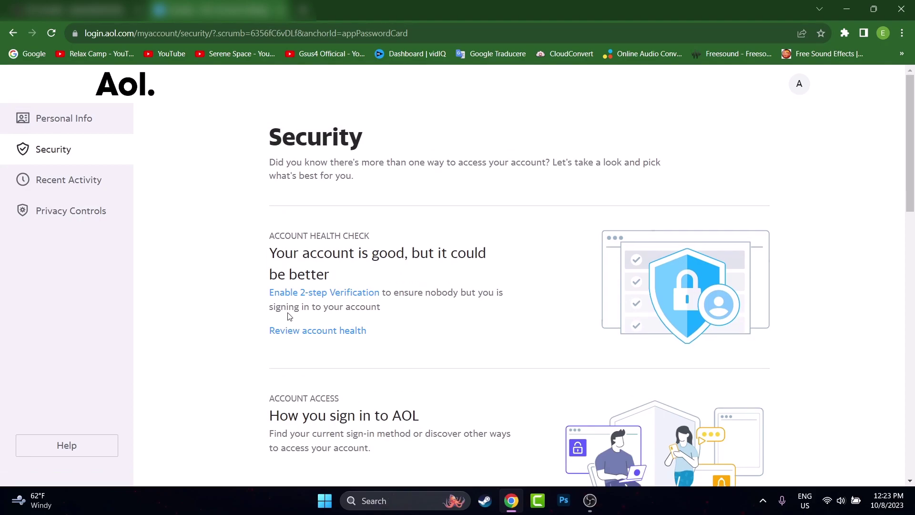